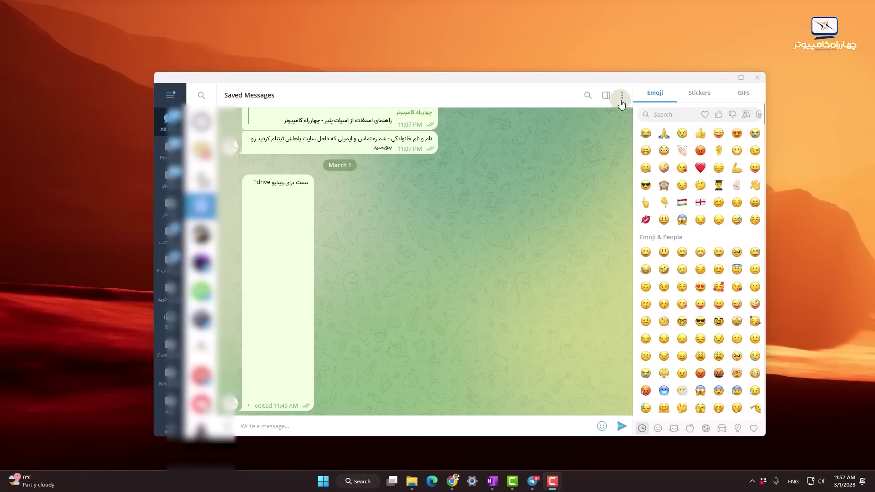
- Minimize Telegram, then install and launch T-Drive from the T-Drive 1.3.2.0 MSIXBUNDLE file in the Telegram Drive folder
{"action": "left_click", "coordinate": [726, 75]}
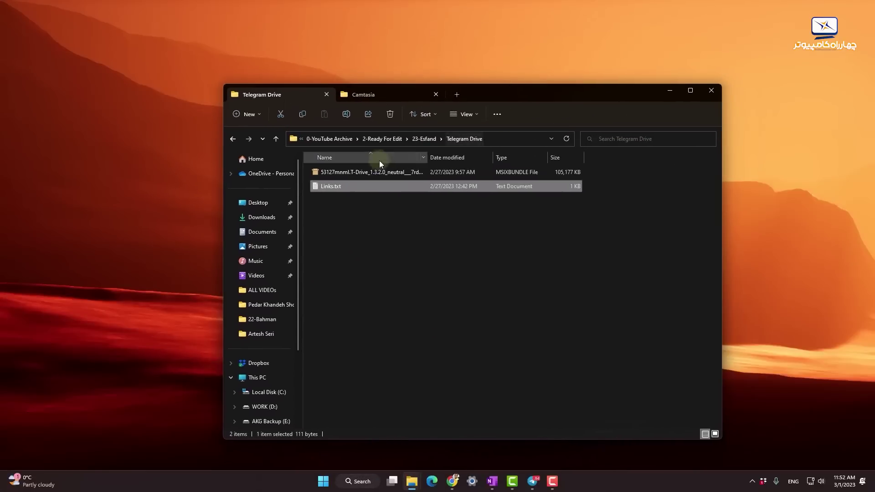
{"action": "left_click", "coordinate": [368, 172]}
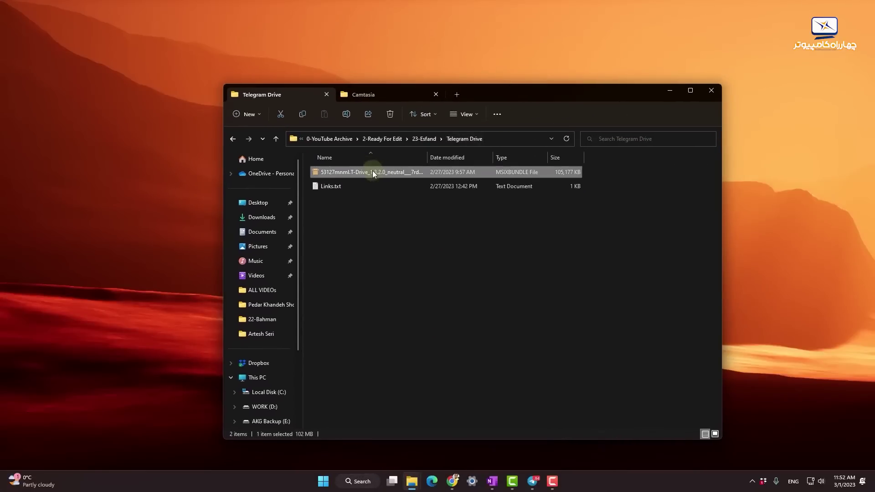
{"action": "double_click", "coordinate": [373, 172]}
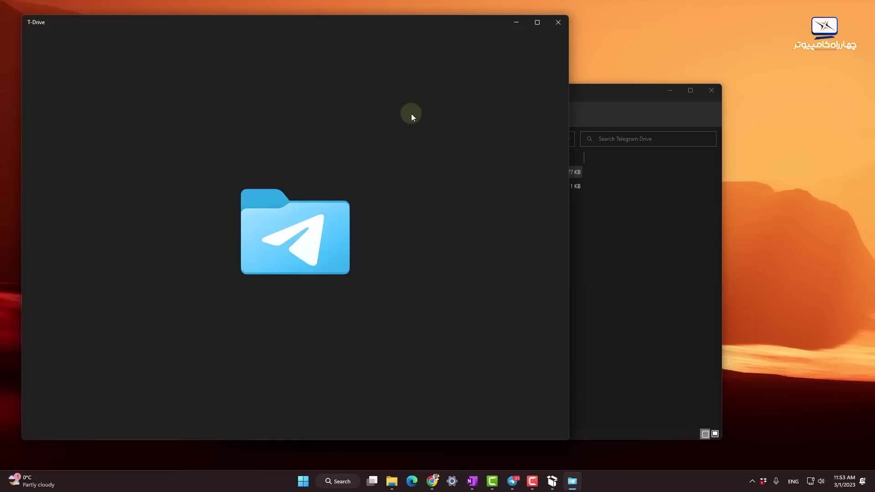
{"action": "left_click_drag", "start_coordinate": [373, 28], "coordinate": [483, 29]}
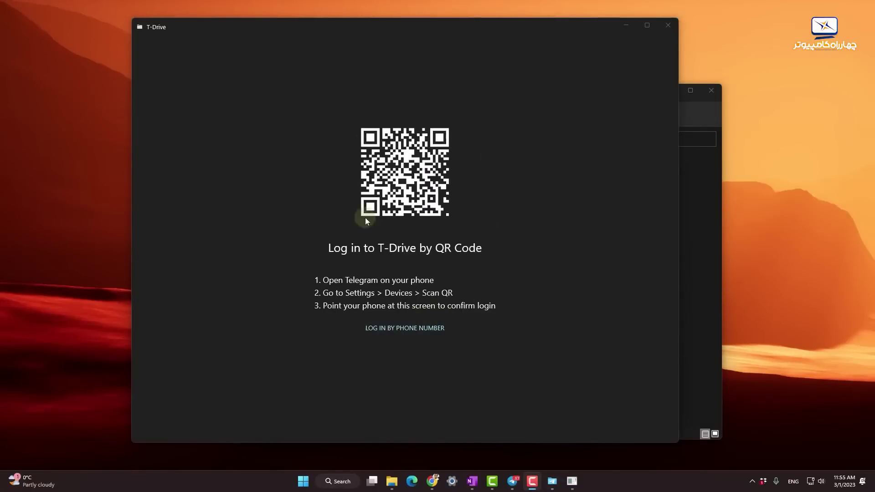
- Choose login by phone number in T-Drive, submit the account's phone number, and switch to Telegram for the login code
{"action": "left_click", "coordinate": [379, 205]}
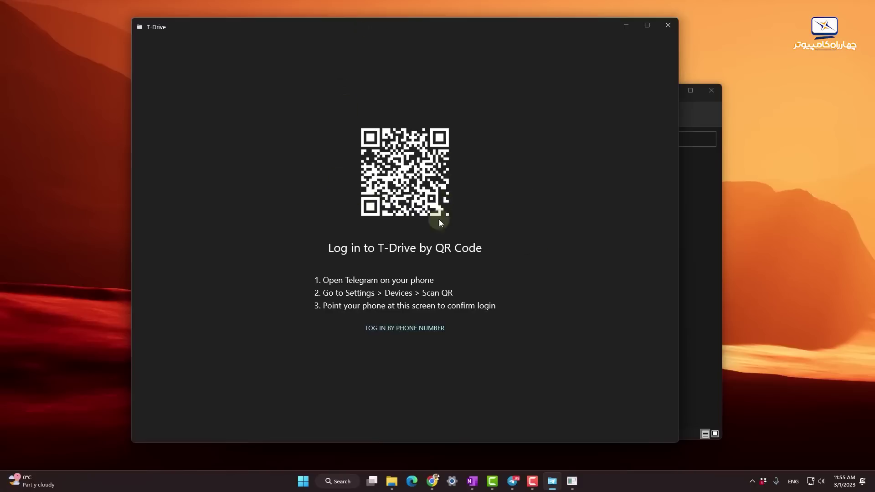
{"action": "left_click", "coordinate": [382, 330]}
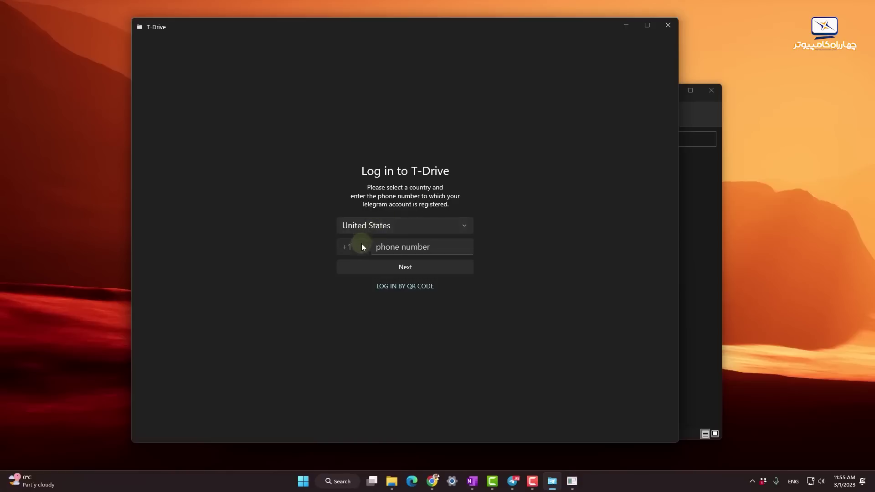
{"action": "left_click", "coordinate": [369, 230]}
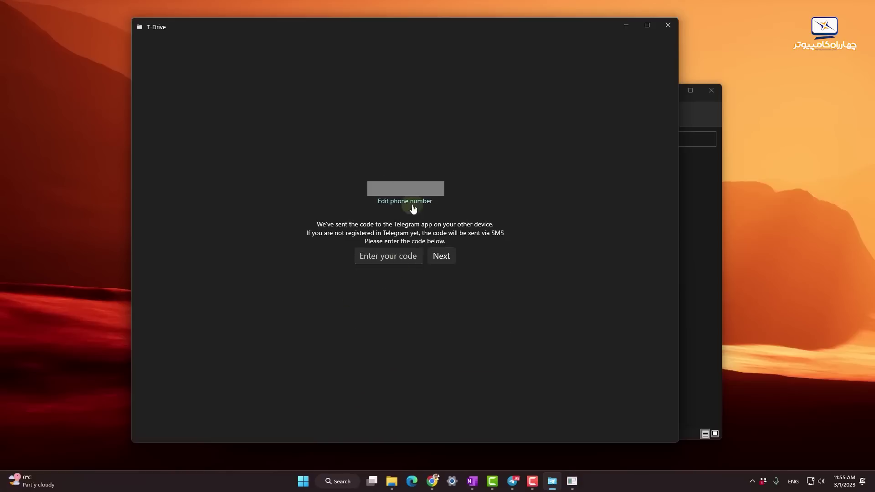
{"action": "left_click", "coordinate": [511, 485]}
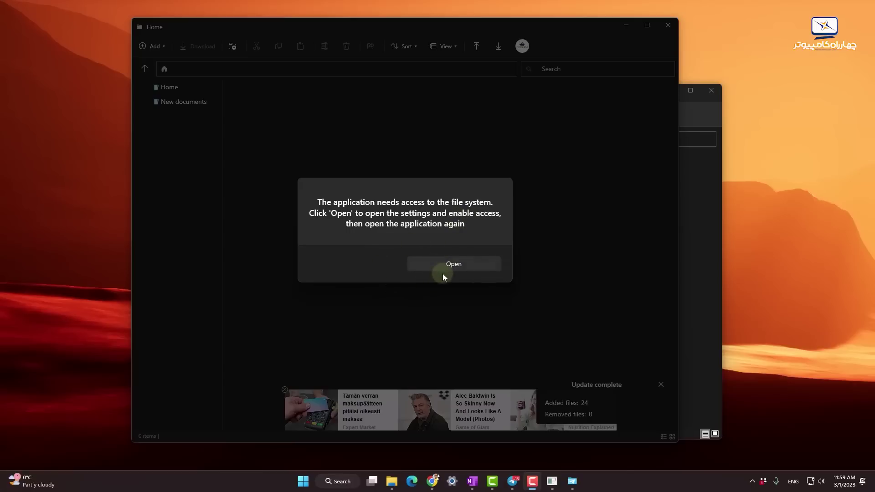
- Open the T-Drive app settings from the access request, turn on its File system permission, and close Settings
{"action": "left_click", "coordinate": [457, 267]}
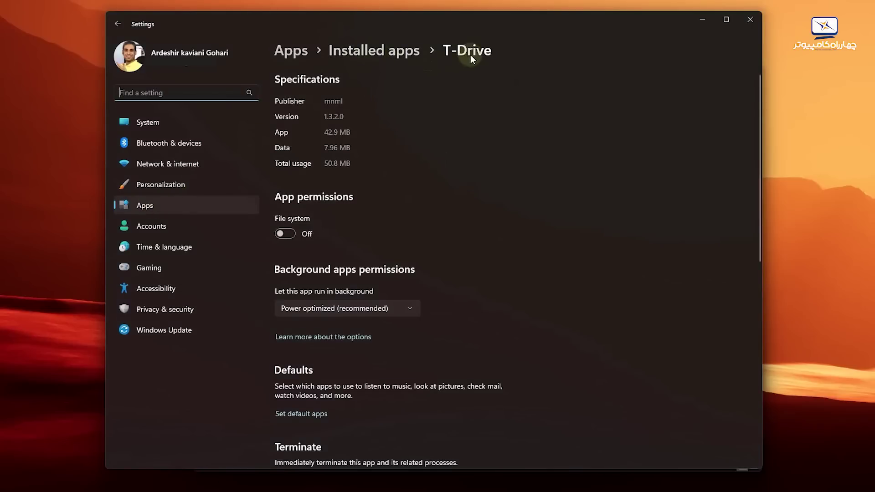
{"action": "left_click", "coordinate": [283, 235]}
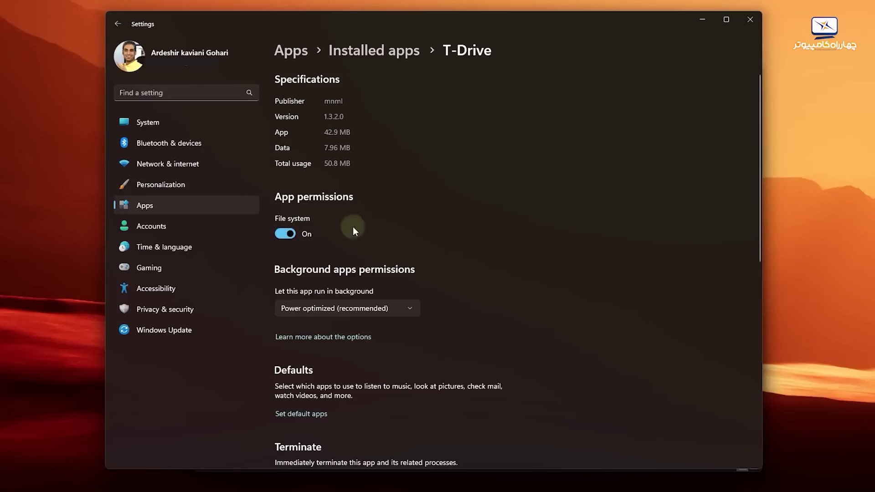
{"action": "left_click", "coordinate": [752, 20]}
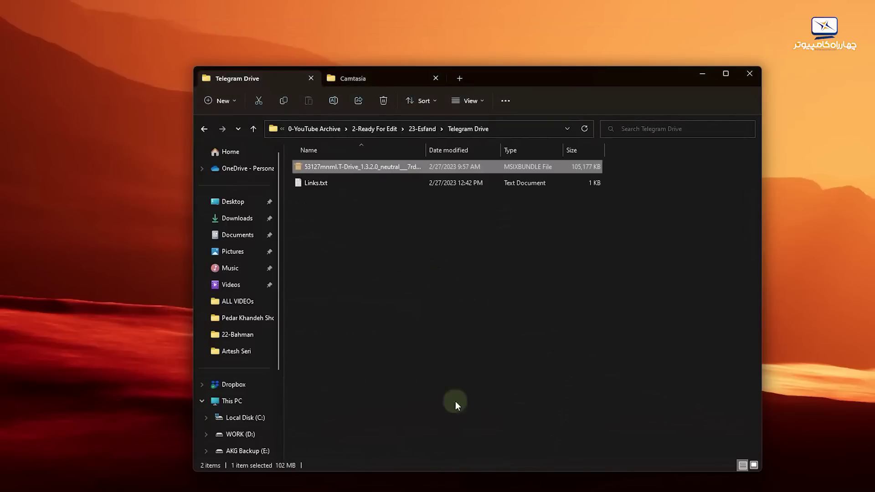
- Relaunch T-Drive and skip the quick tour
{"action": "key", "text": "super"}
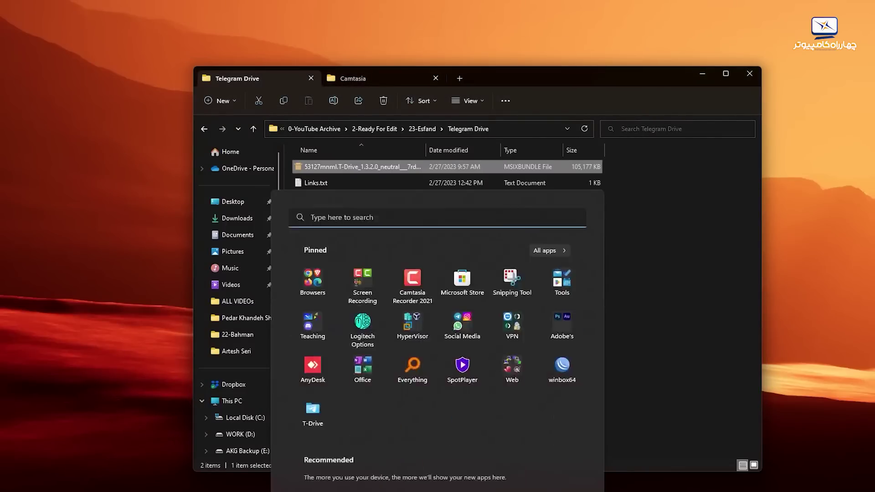
{"action": "left_click", "coordinate": [312, 346]}
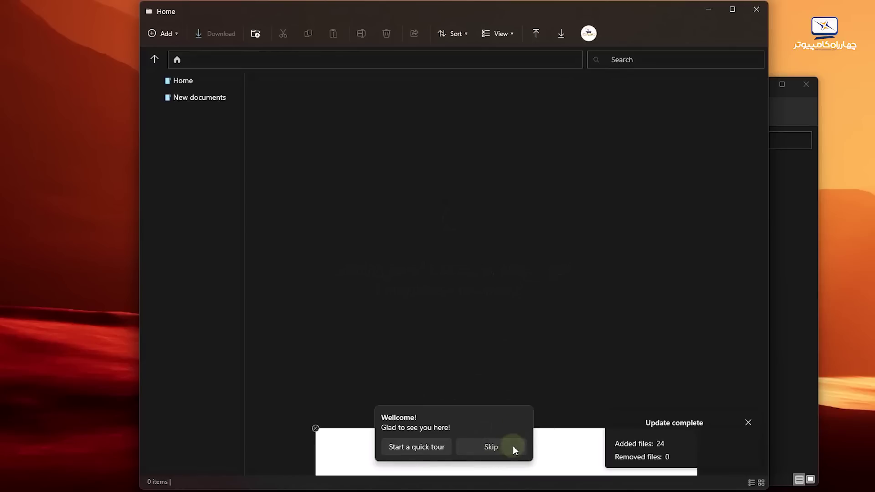
{"action": "left_click", "coordinate": [514, 448]}
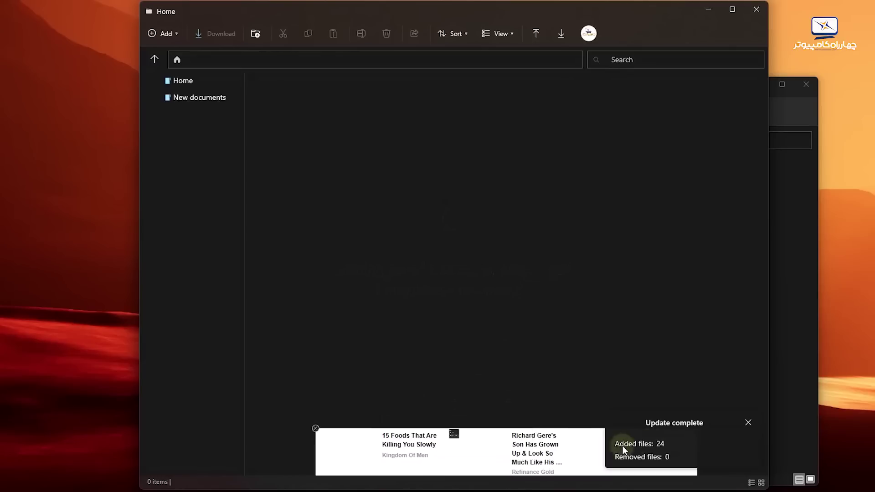
- View the donation amounts offered for removing the ads, and close the donation dialog and its notice
{"action": "left_click", "coordinate": [315, 428]}
{"action": "left_click", "coordinate": [395, 404]}
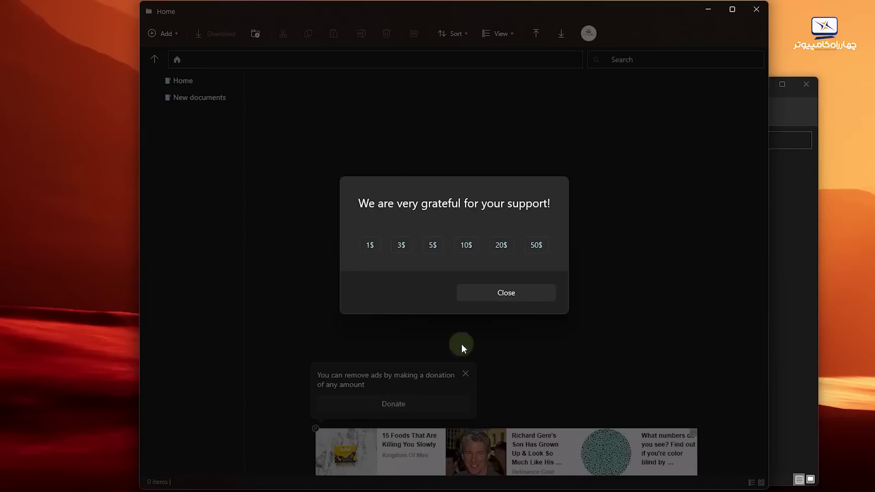
{"action": "left_click", "coordinate": [513, 288]}
{"action": "left_click", "coordinate": [467, 373]}
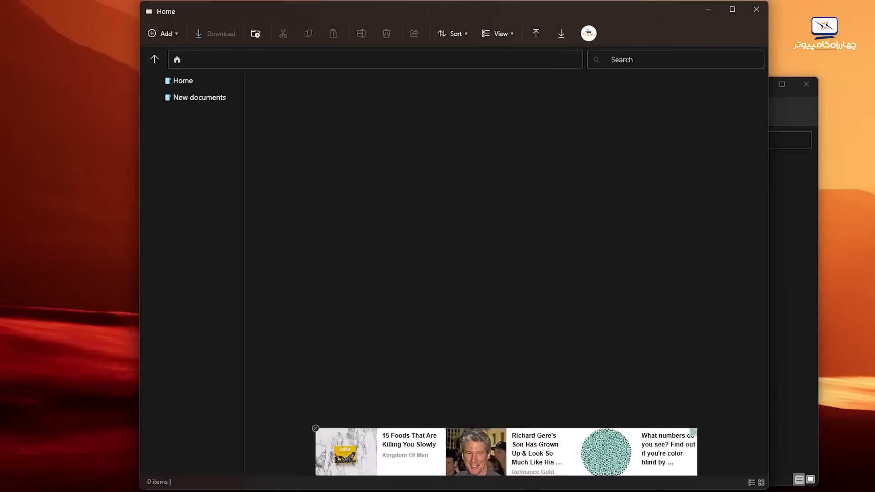
- Upload Install Bitwarden.txt and Turnoff Monitor.exe.lnk to the T-Drive Home folder and check them in Telegram's Saved Messages
{"action": "left_click_drag", "start_coordinate": [603, 240], "coordinate": [424, 191]}
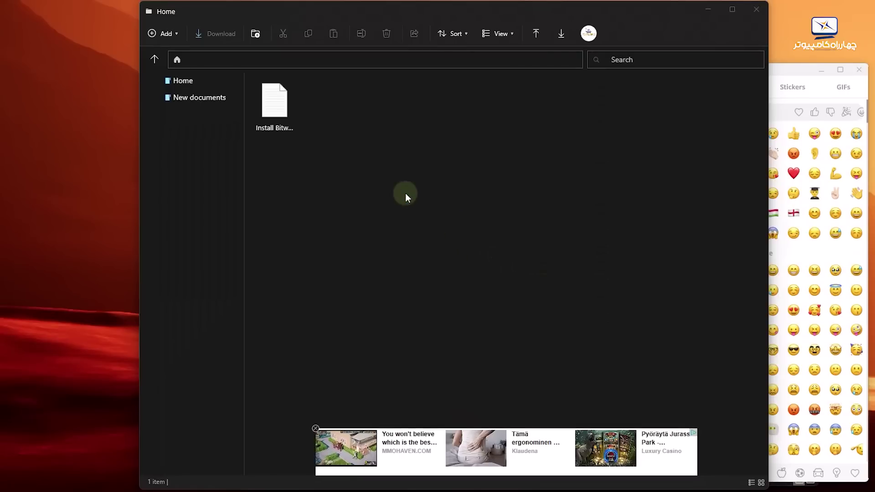
{"action": "left_click", "coordinate": [782, 72]}
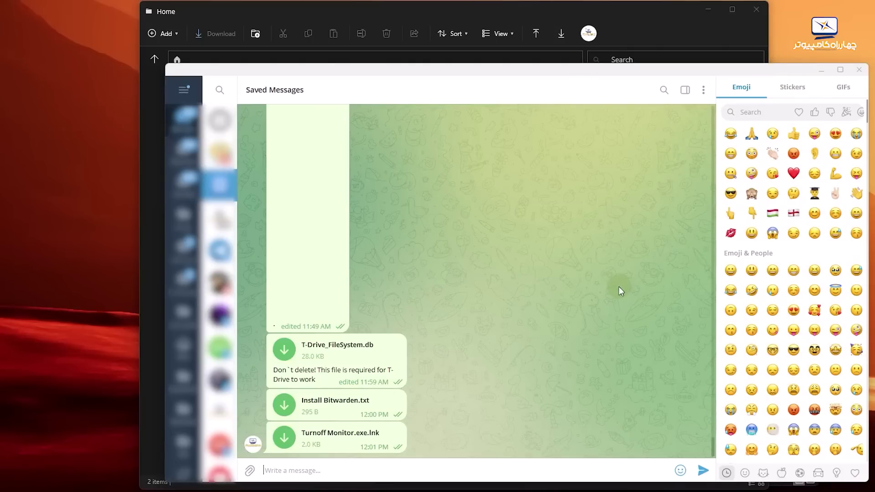
{"action": "left_click", "coordinate": [640, 18]}
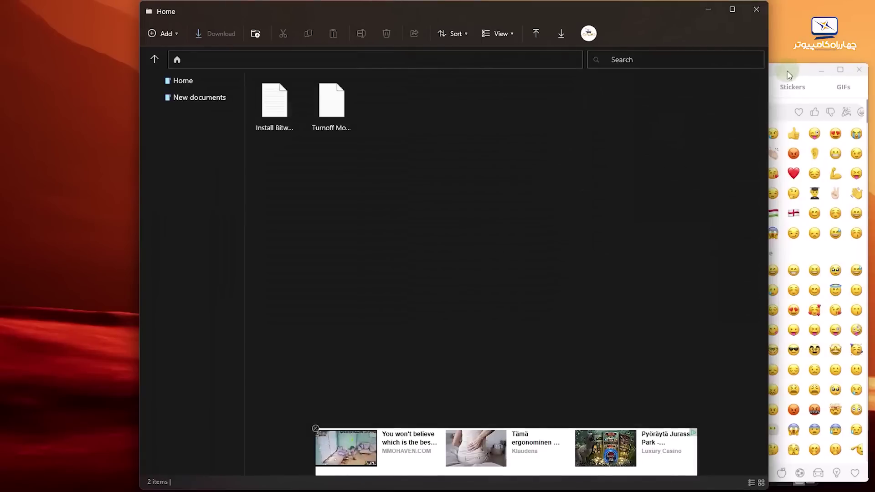
{"action": "left_click", "coordinate": [787, 70]}
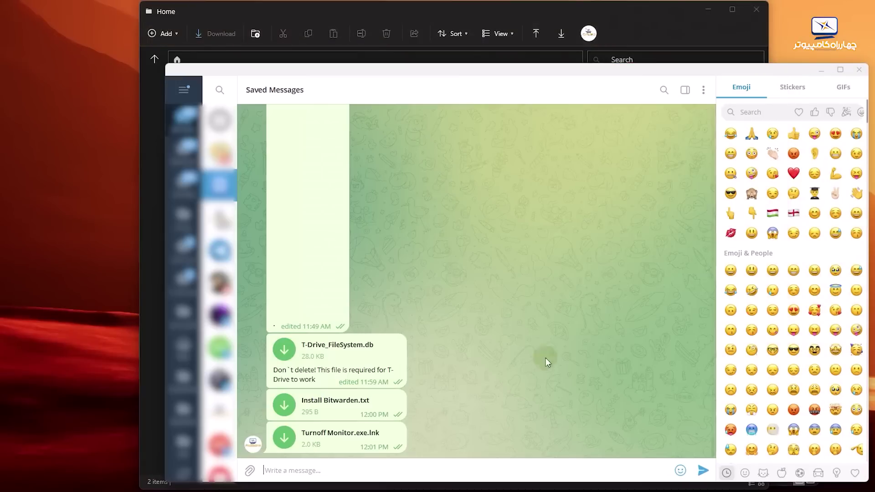
{"action": "left_click", "coordinate": [534, 9]}
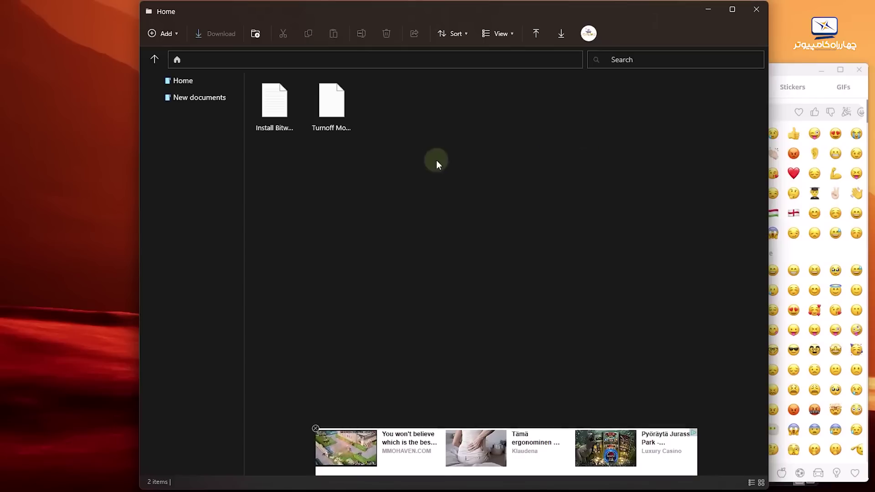
- Create a new folder named Films in the T-Drive Home folder
{"action": "right_click", "coordinate": [411, 177]}
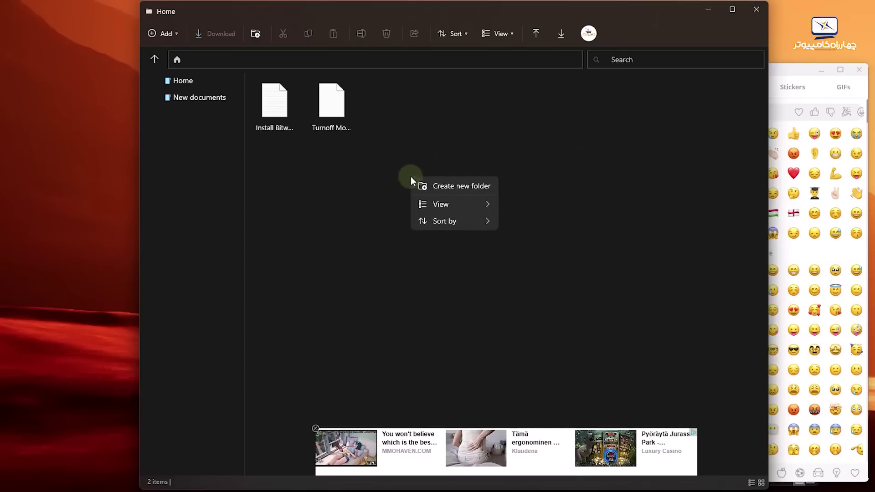
{"action": "left_click", "coordinate": [448, 190]}
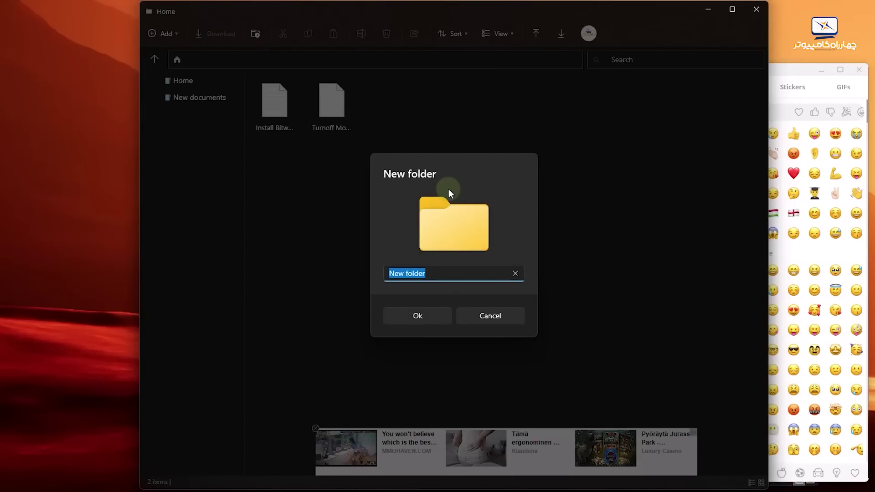
{"action": "type", "text": "Films"}
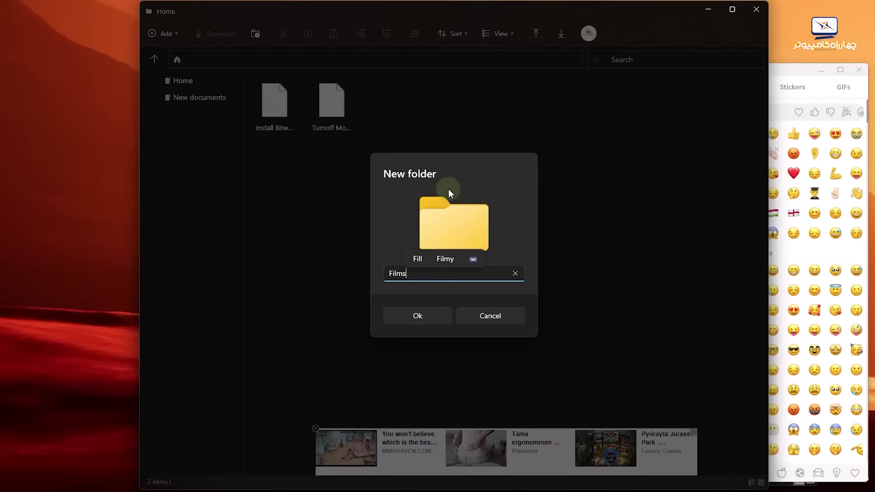
{"action": "key", "text": "Return"}
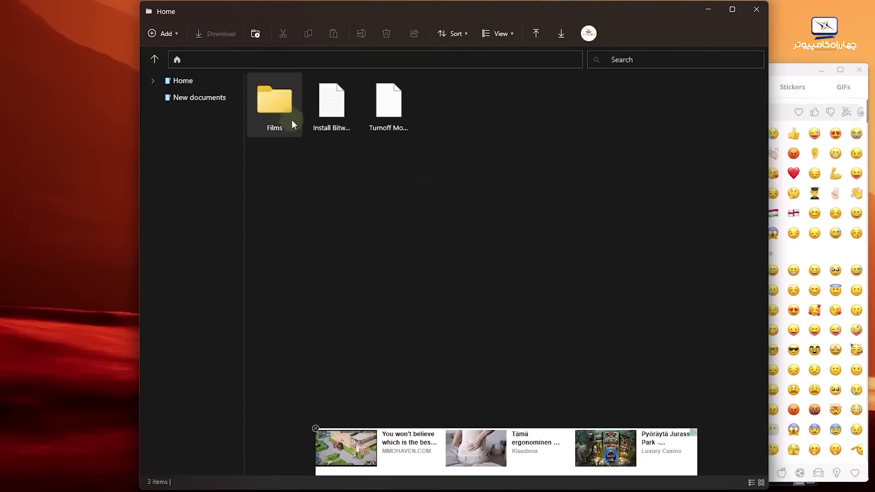
- Cut Install Bitwarden.txt from the Home folder and paste it into the Films folder
{"action": "right_click", "coordinate": [330, 101]}
{"action": "left_click", "coordinate": [319, 122]}
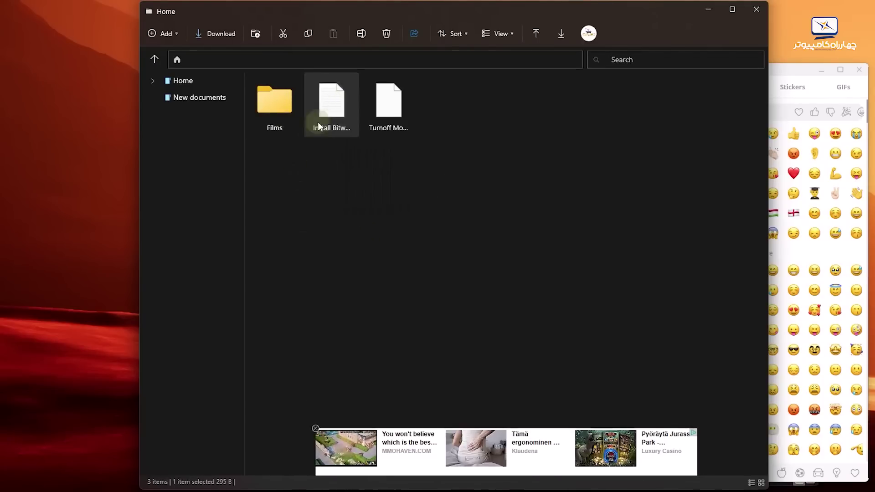
{"action": "right_click", "coordinate": [357, 136]}
{"action": "left_click", "coordinate": [354, 135]}
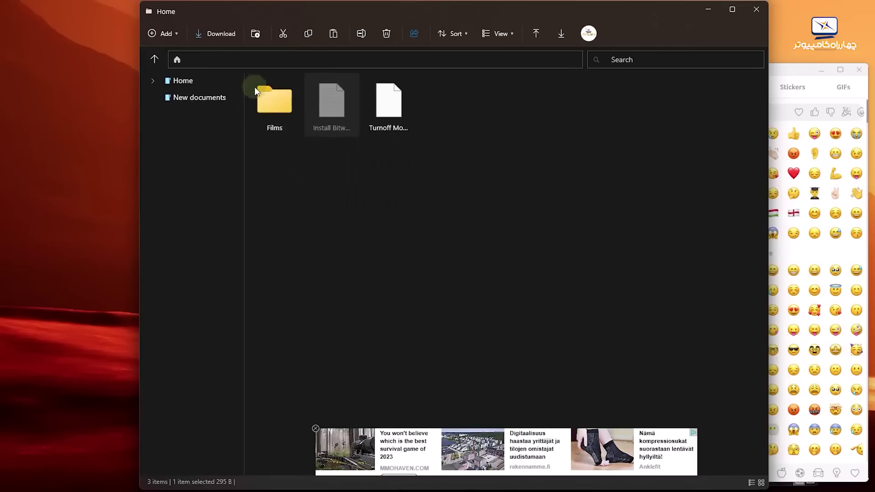
{"action": "double_click", "coordinate": [285, 100]}
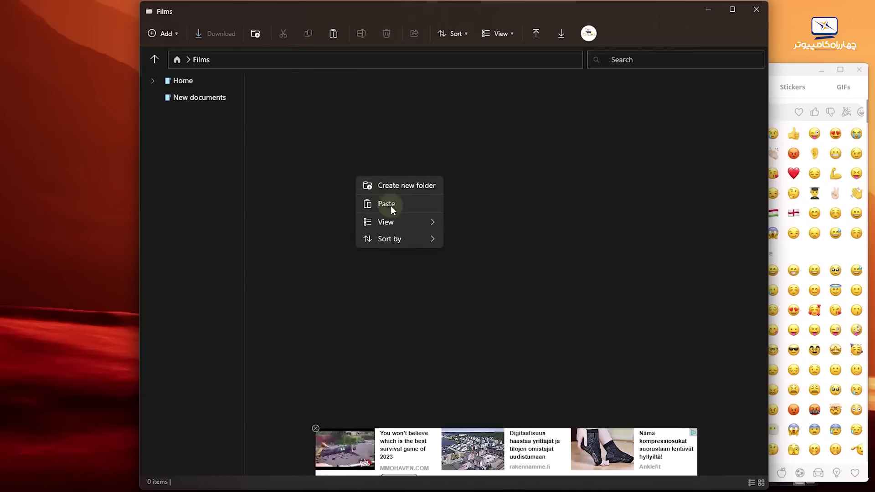
{"action": "left_click", "coordinate": [392, 207]}
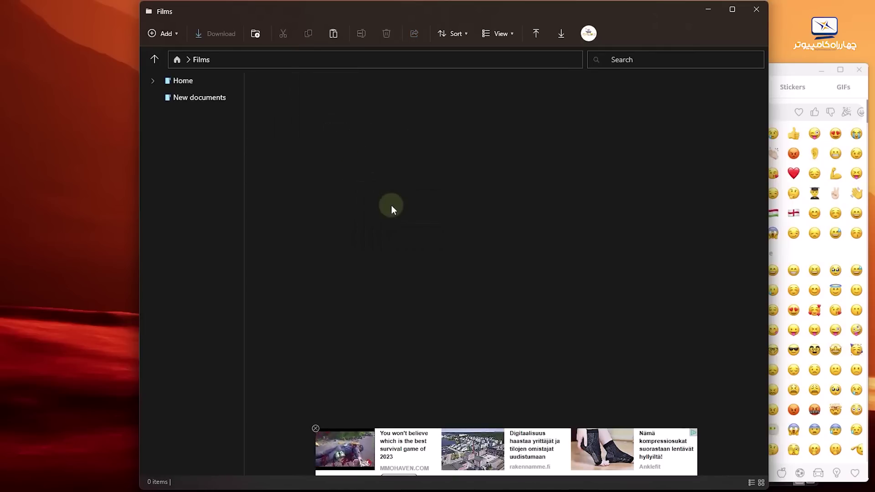
- Compare the T-Drive Home folder's contents with the files in Telegram's Saved Messages after the move
{"action": "left_click", "coordinate": [185, 83]}
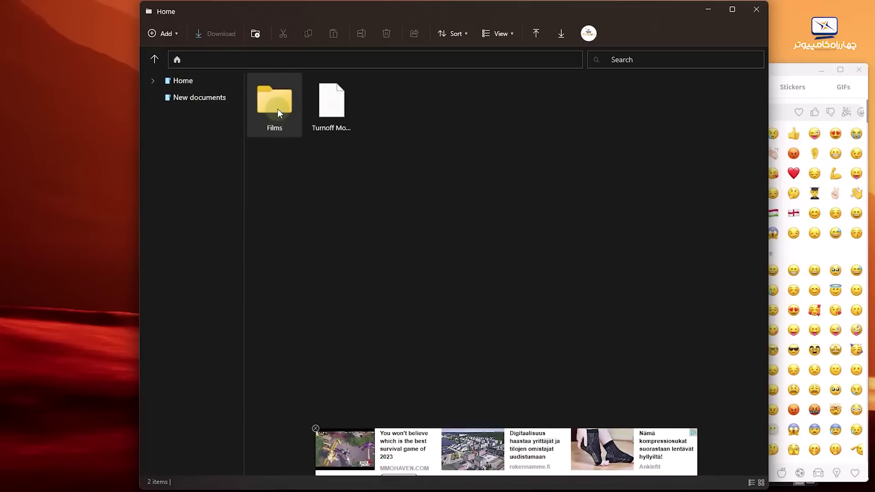
{"action": "left_click", "coordinate": [583, 196]}
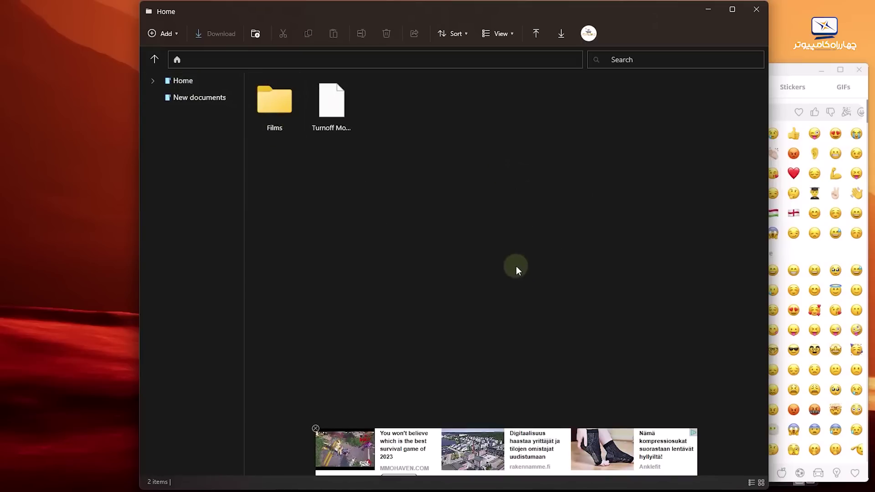
{"action": "left_click", "coordinate": [772, 69]}
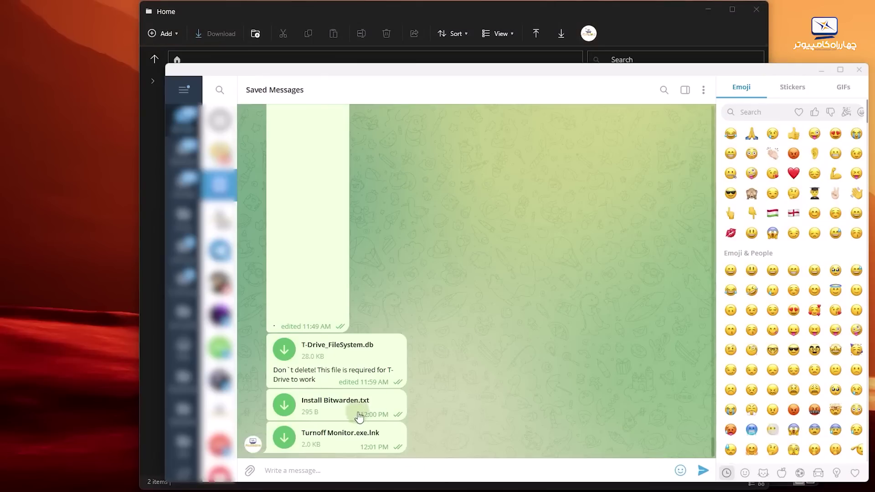
{"action": "left_click", "coordinate": [440, 7]}
- Download Install Bitwarden.txt from the Films folder to the Downloads folder
{"action": "double_click", "coordinate": [287, 110]}
{"action": "left_click", "coordinate": [270, 103]}
{"action": "right_click", "coordinate": [269, 103]}
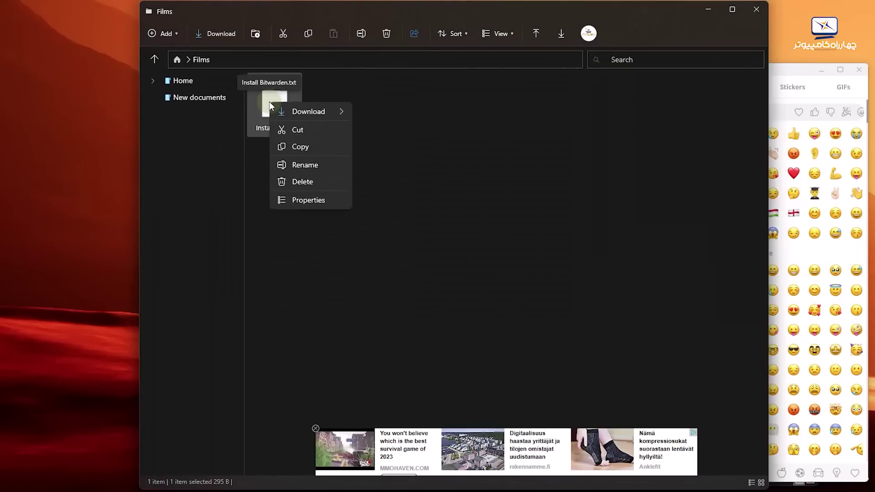
{"action": "mouse_move", "coordinate": [285, 110]}
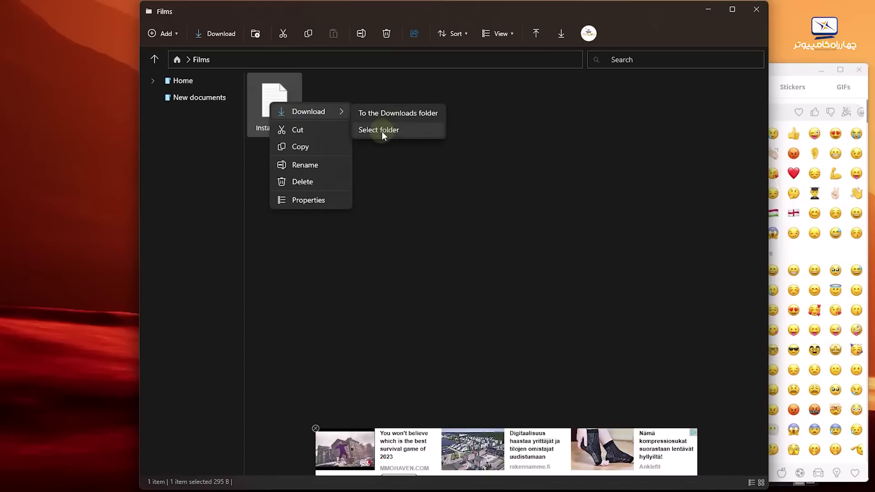
{"action": "left_click", "coordinate": [399, 114]}
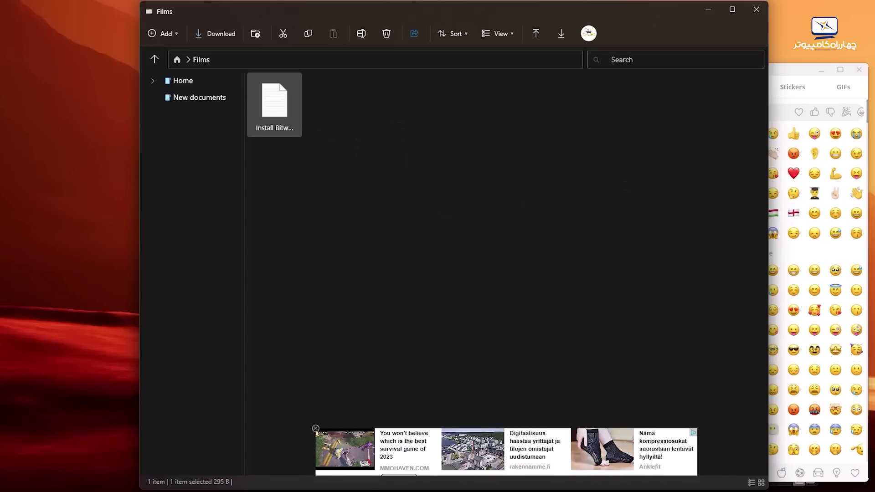
- Check the stored files in Telegram's Saved Messages and return to T-Drive to review its uploads queue
{"action": "left_click", "coordinate": [789, 73]}
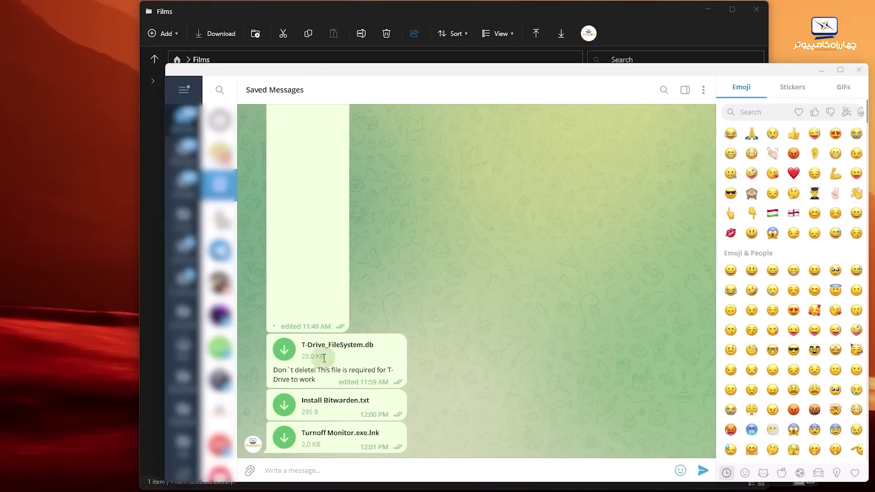
{"action": "left_click", "coordinate": [412, 10]}
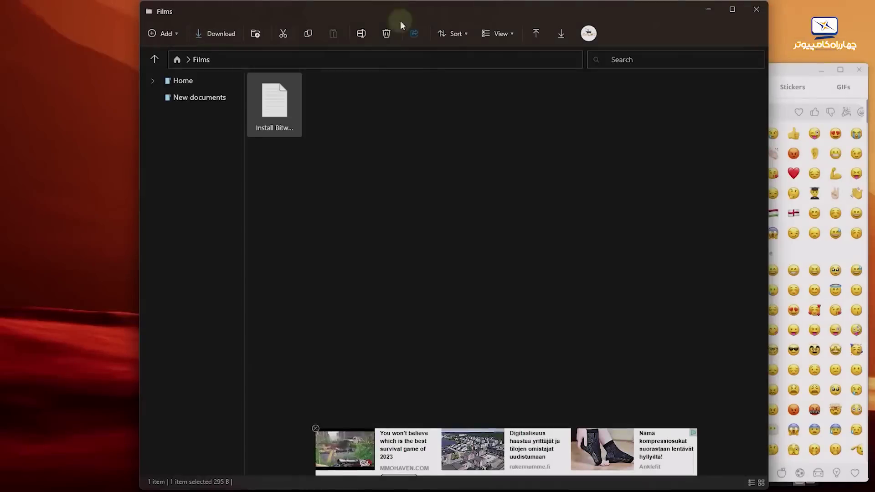
{"action": "left_click", "coordinate": [533, 36]}
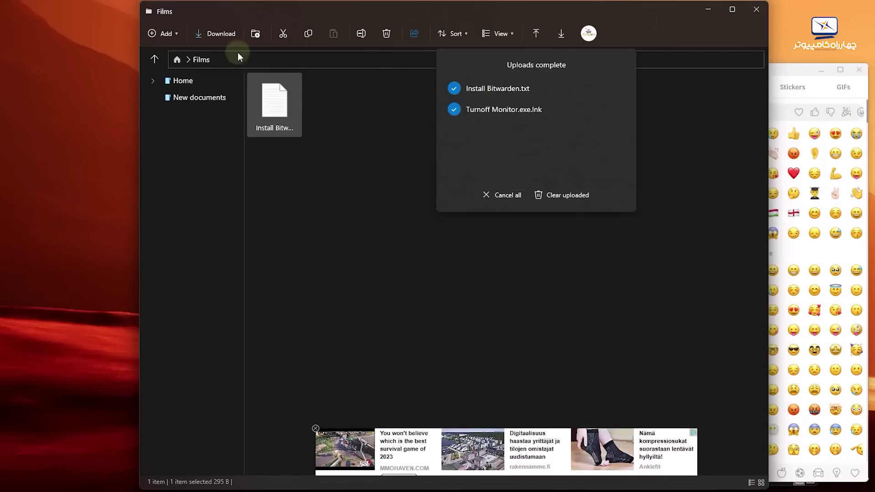
{"action": "left_click", "coordinate": [426, 202]}
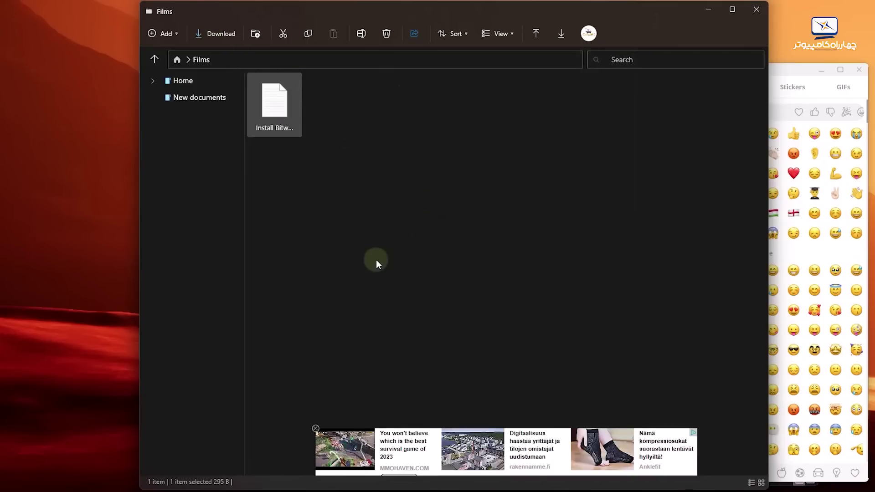
- Go back to the T-Drive Home folder and view the available options for adding content
{"action": "left_click", "coordinate": [177, 59]}
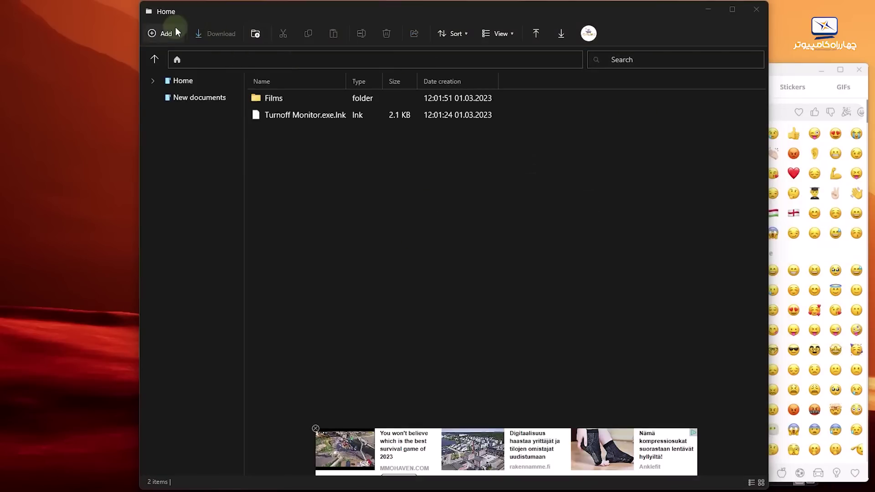
{"action": "left_click", "coordinate": [165, 32]}
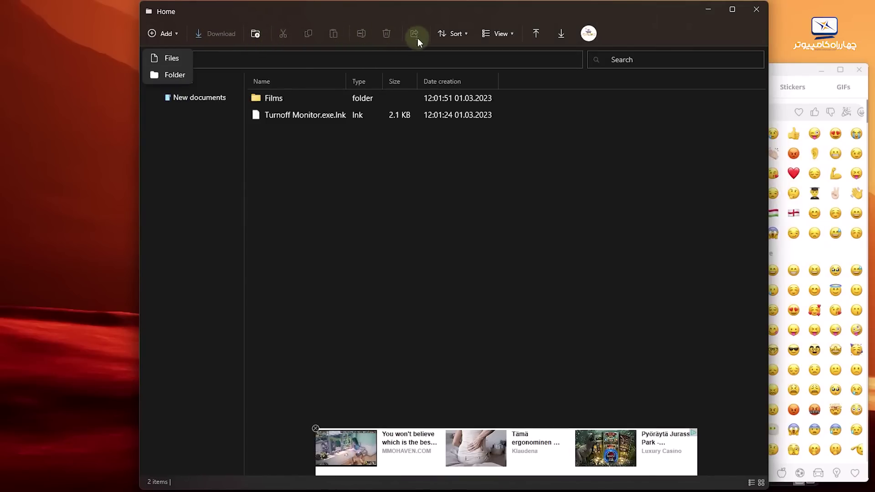
{"action": "left_click", "coordinate": [360, 116]}
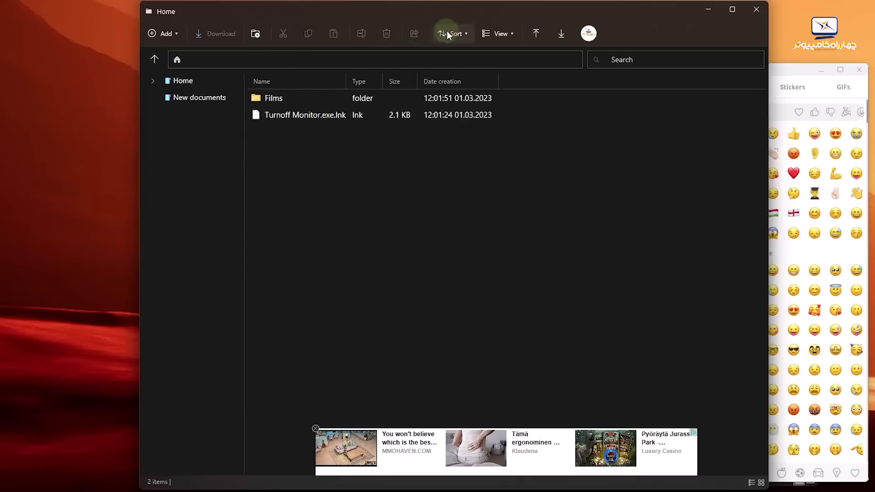
- Select Turnoff Monitor.exe.lnk in the Home folder and examine its sharing options without sharing it
{"action": "left_click", "coordinate": [281, 115]}
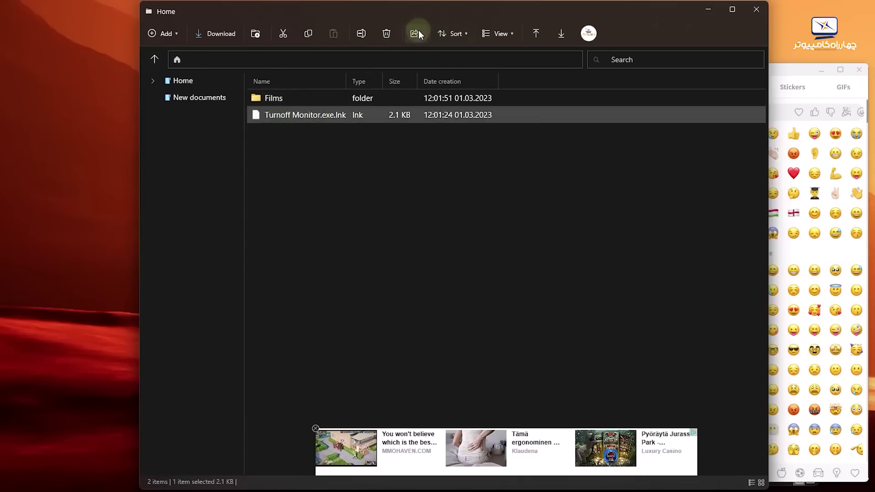
{"action": "left_click", "coordinate": [415, 33]}
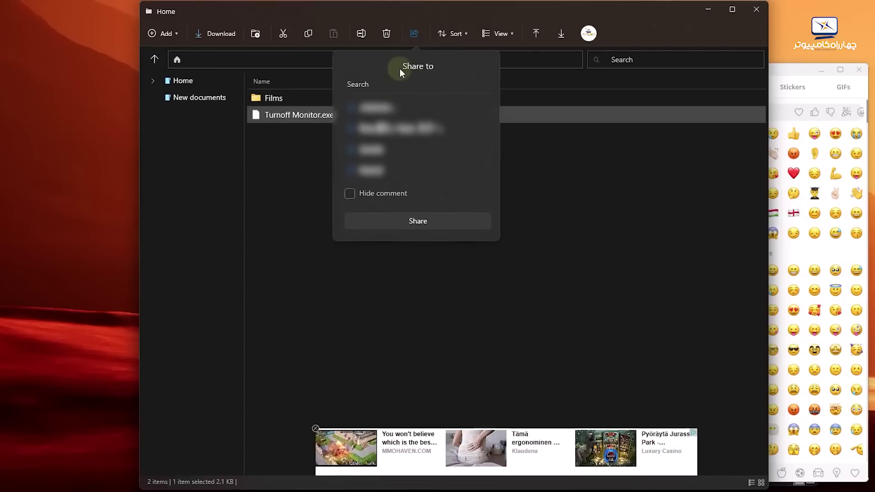
{"action": "left_click", "coordinate": [552, 229]}
{"action": "left_click", "coordinate": [421, 34]}
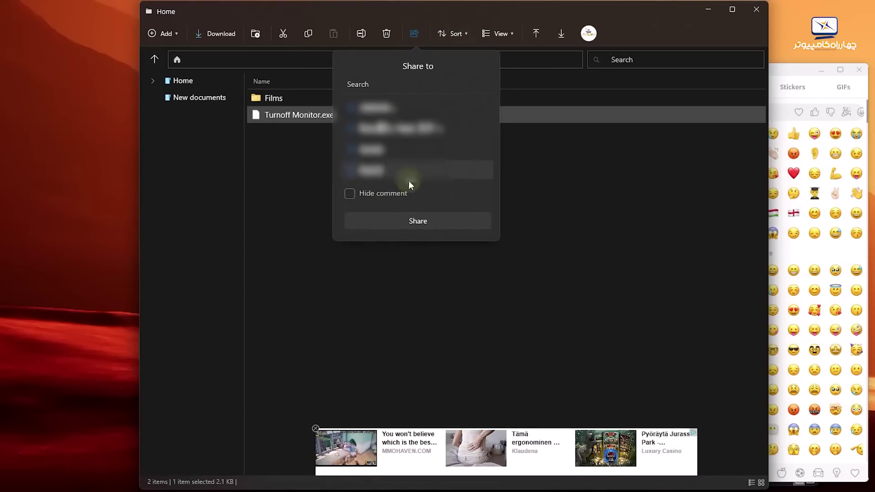
{"action": "left_click", "coordinate": [540, 274]}
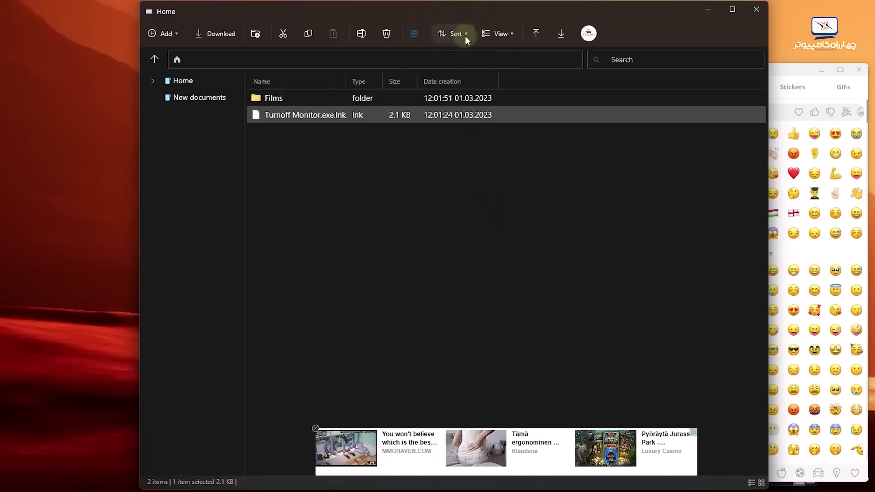
- Display the Home folder's contents as small icons and switch back to the Details view
{"action": "left_click", "coordinate": [500, 34]}
{"action": "left_click", "coordinate": [497, 75]}
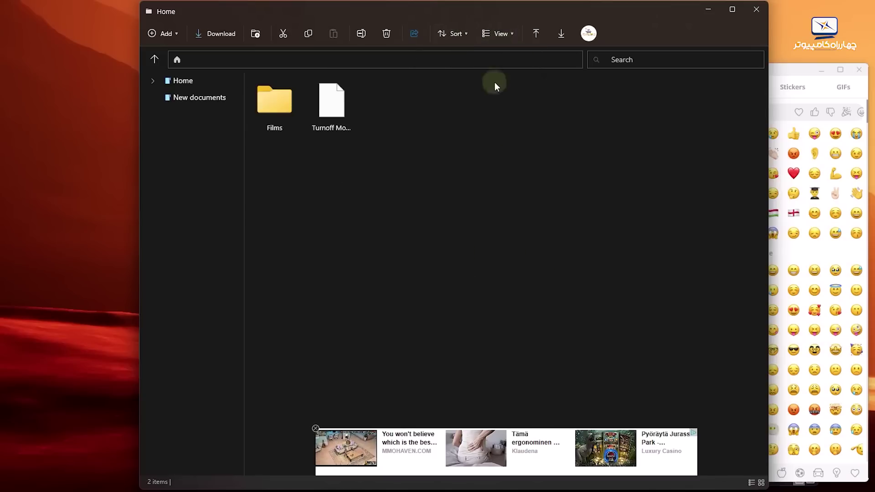
{"action": "left_click", "coordinate": [503, 33]}
{"action": "left_click", "coordinate": [507, 76]}
{"action": "left_click", "coordinate": [506, 32]}
{"action": "left_click", "coordinate": [499, 68]}
{"action": "left_click", "coordinate": [501, 34]}
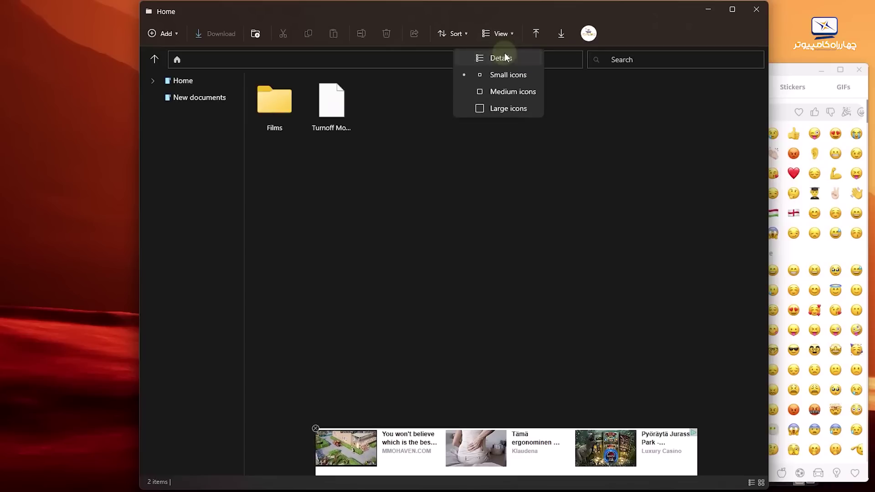
{"action": "left_click", "coordinate": [503, 56]}
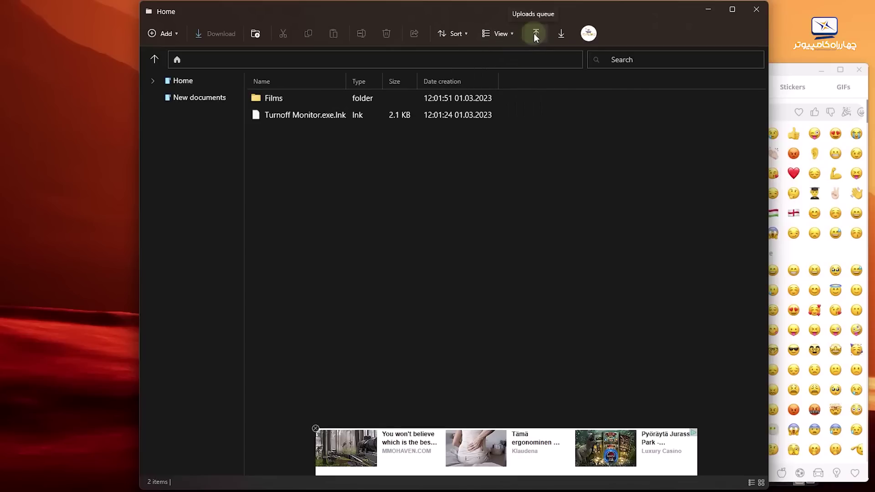
- Review the uploads queue and the downloads queue, and close them without clearing any entries
{"action": "left_click", "coordinate": [536, 35]}
{"action": "left_click", "coordinate": [567, 32]}
{"action": "left_click", "coordinate": [564, 32]}
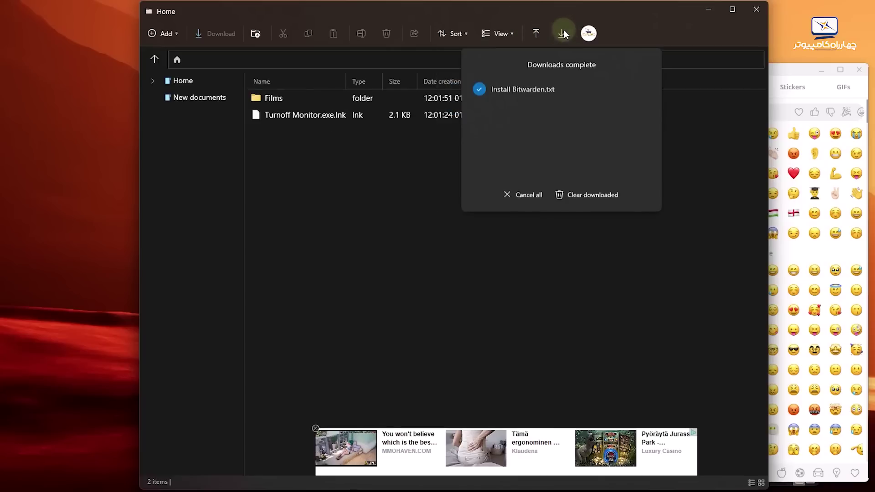
{"action": "left_click", "coordinate": [462, 335]}
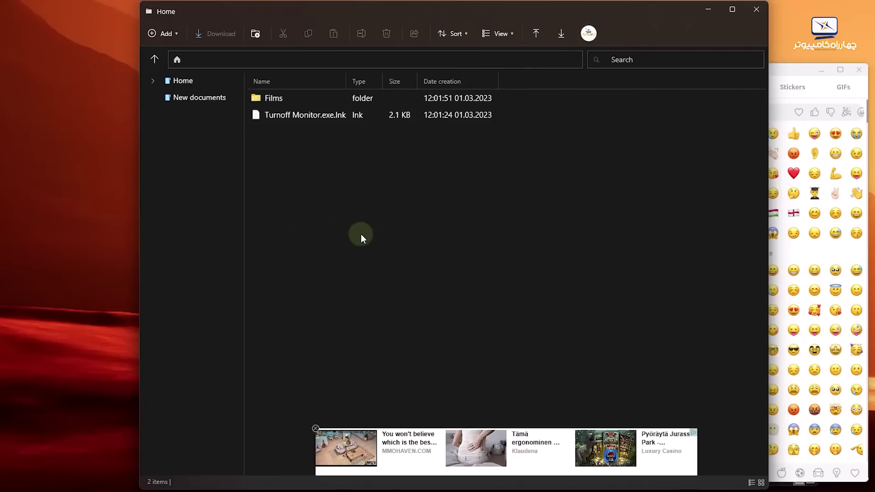
- Search for "bitwarden" from the Home folder and extend the search to all folders
{"action": "left_click", "coordinate": [645, 60]}
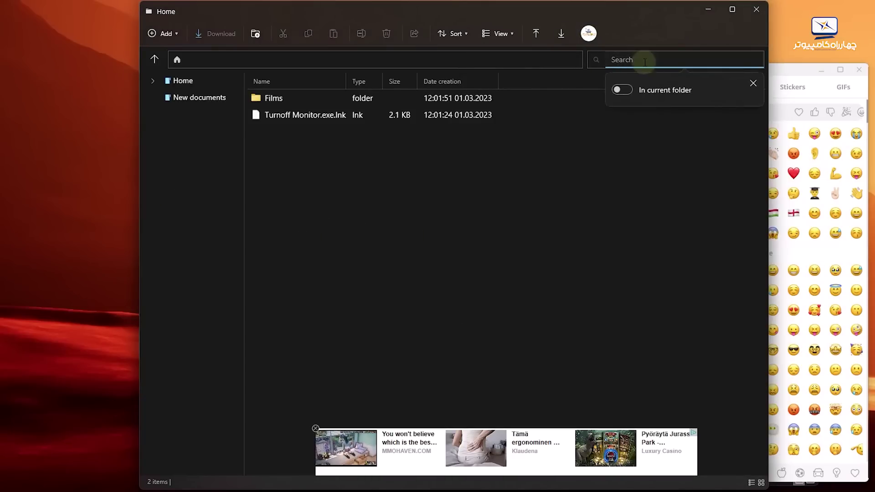
{"action": "type", "text": "bit"}
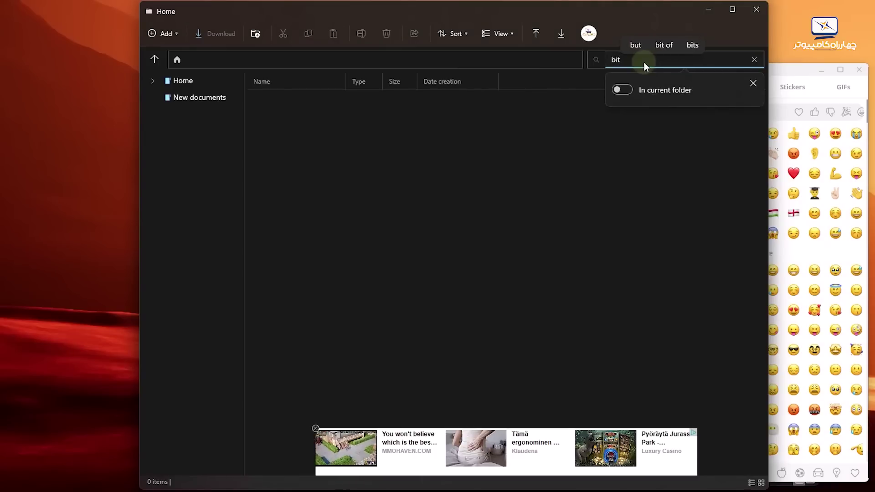
{"action": "type", "text": "warden"}
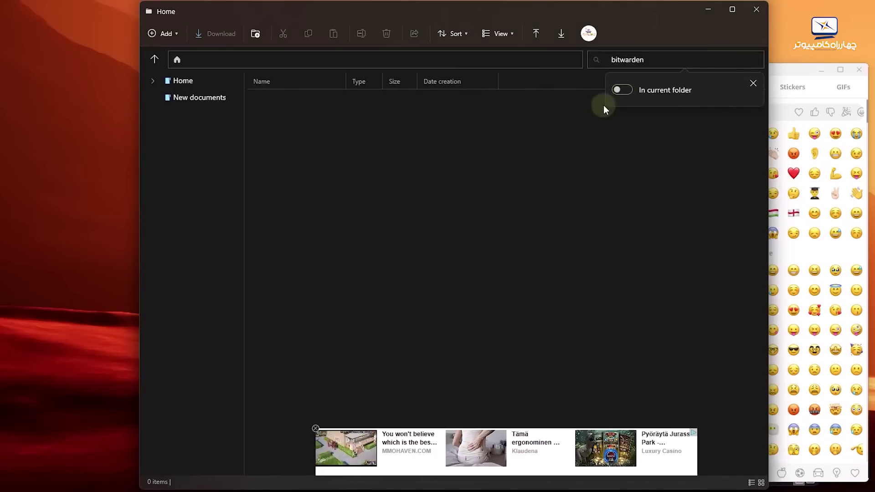
{"action": "left_click", "coordinate": [621, 90]}
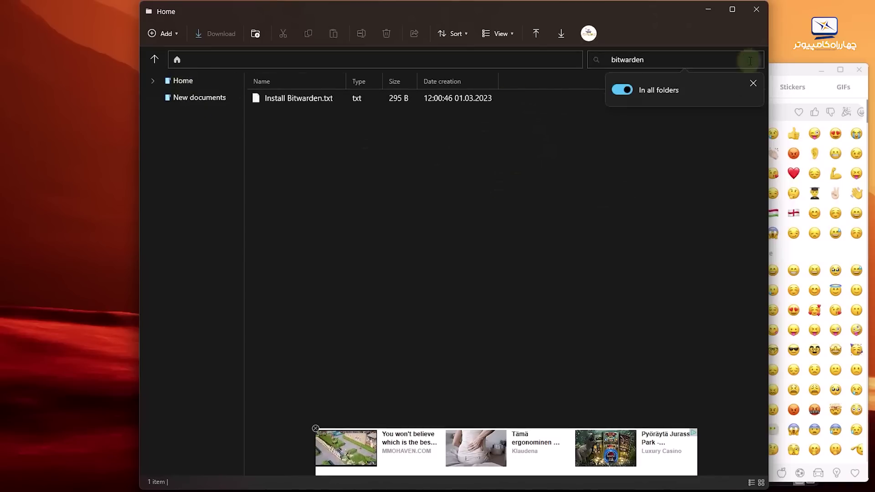
- Clear the previous search term and search all folders for "b"
{"action": "left_click", "coordinate": [670, 62]}
{"action": "key", "text": "BackSpace"}
{"action": "key", "text": "BackSpace"}
{"action": "key", "text": "BackSpace"}
{"action": "key", "text": "BackSpace"}
{"action": "key", "text": "BackSpace"}
{"action": "key", "text": "BackSpace"}
{"action": "key", "text": "BackSpace"}
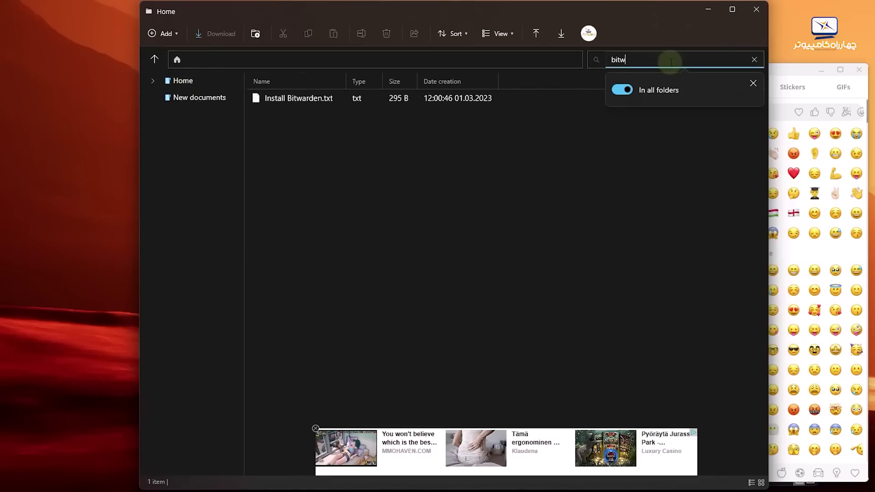
{"action": "key", "text": "BackSpace"}
{"action": "key", "text": "BackSpace"}
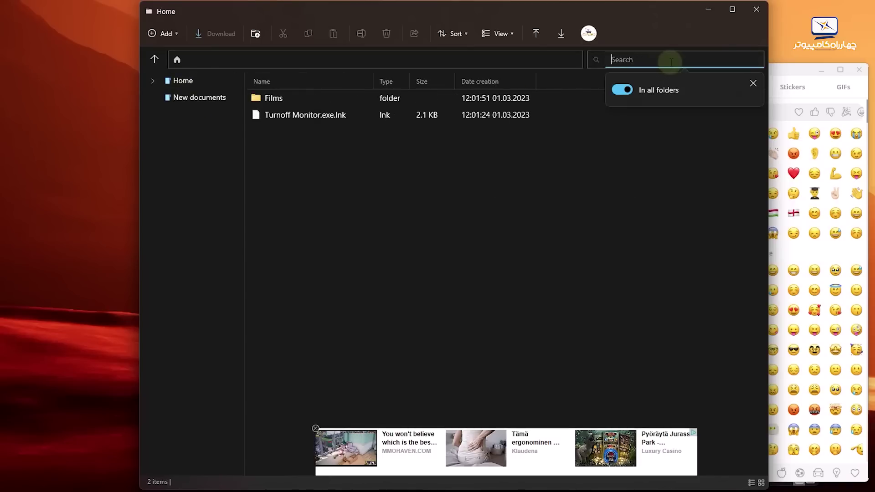
{"action": "type", "text": "b"}
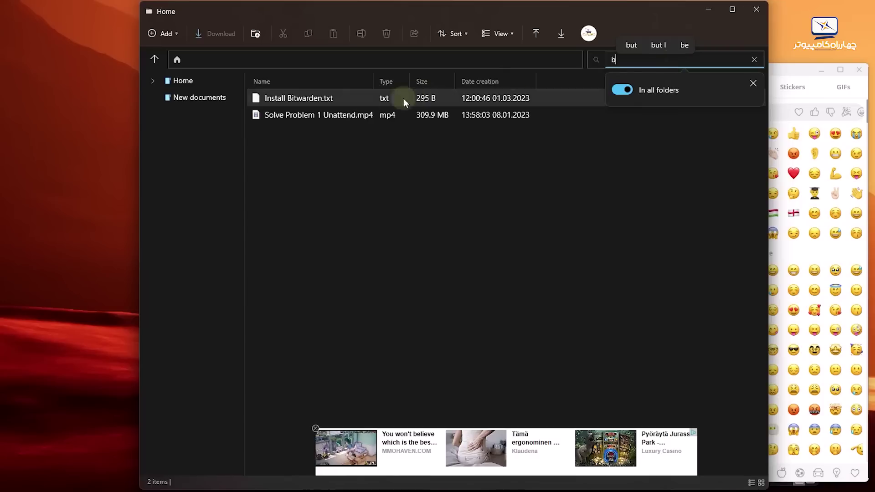